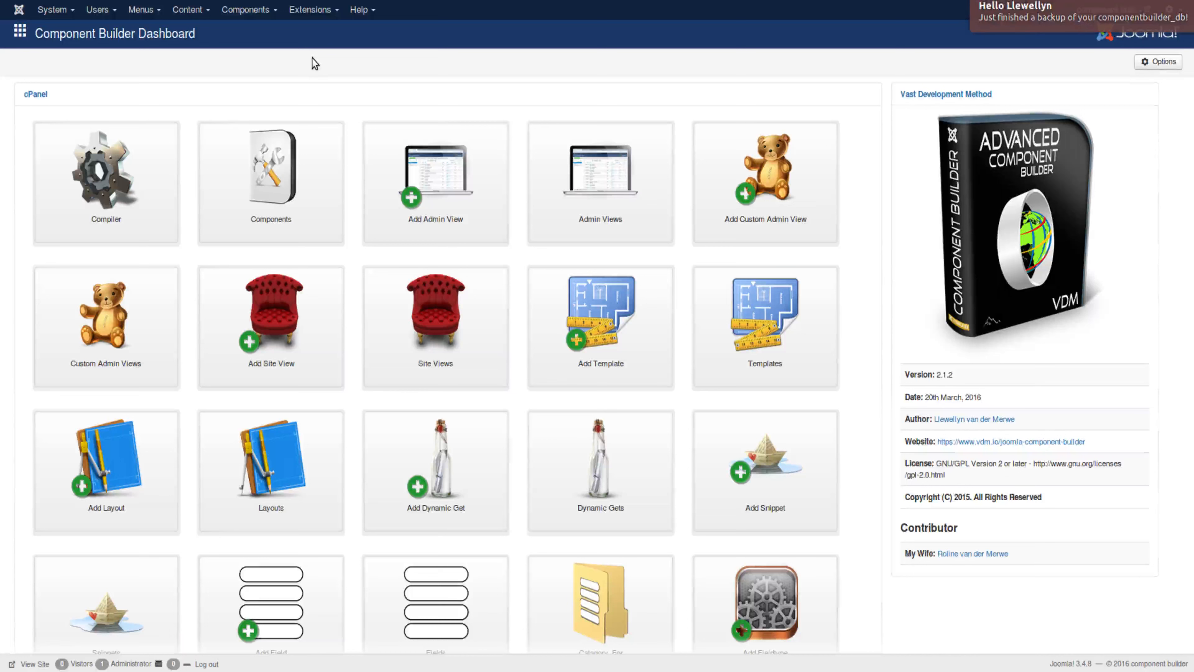
Open the SermonDistributor component for editing and bring up its admin views configuration in the settings.
{"action": "left_click", "coordinate": [289, 199]}
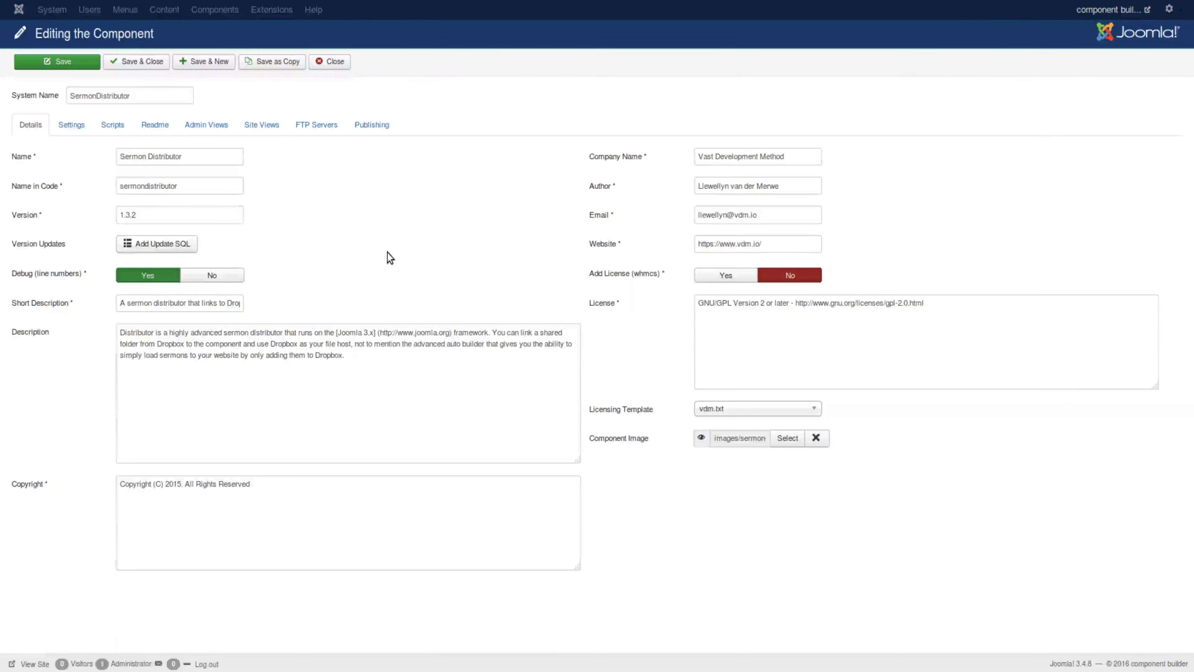
{"action": "left_click", "coordinate": [71, 126]}
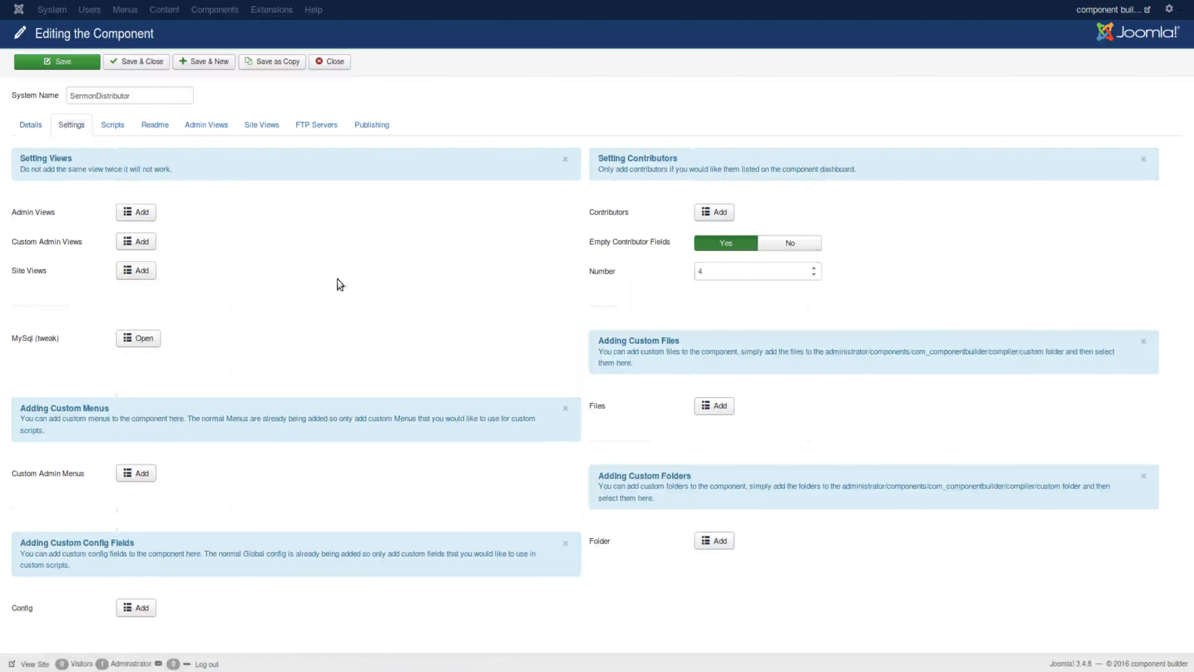
{"action": "mouse_move", "coordinate": [43, 213]}
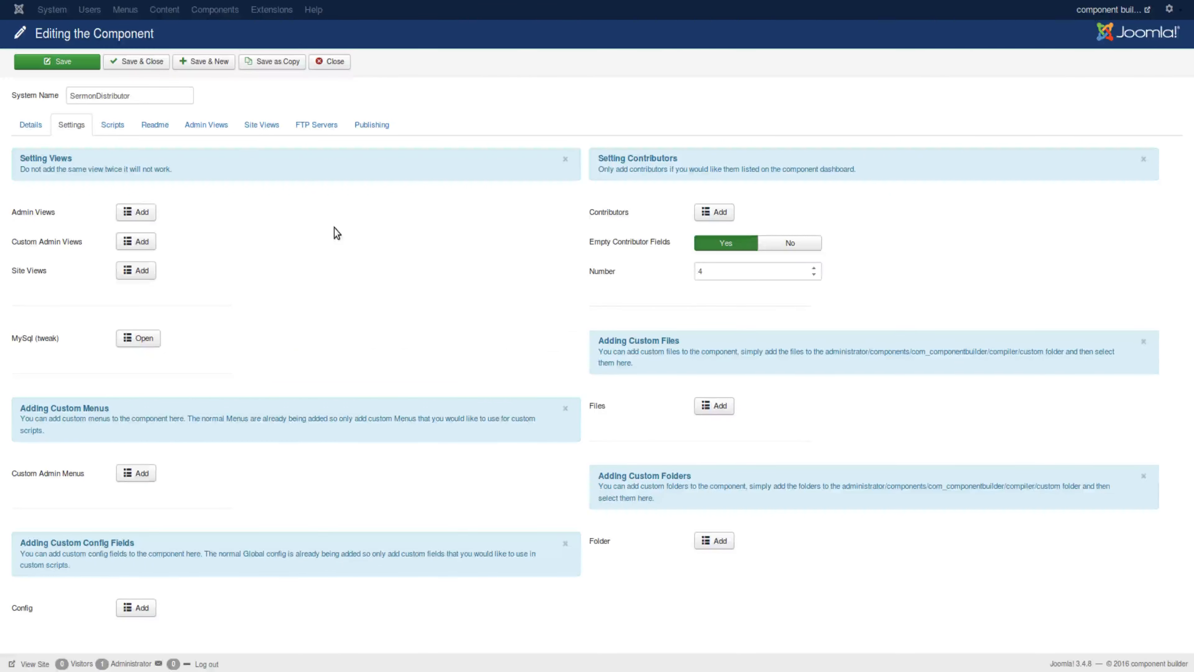
{"action": "left_click", "coordinate": [146, 213]}
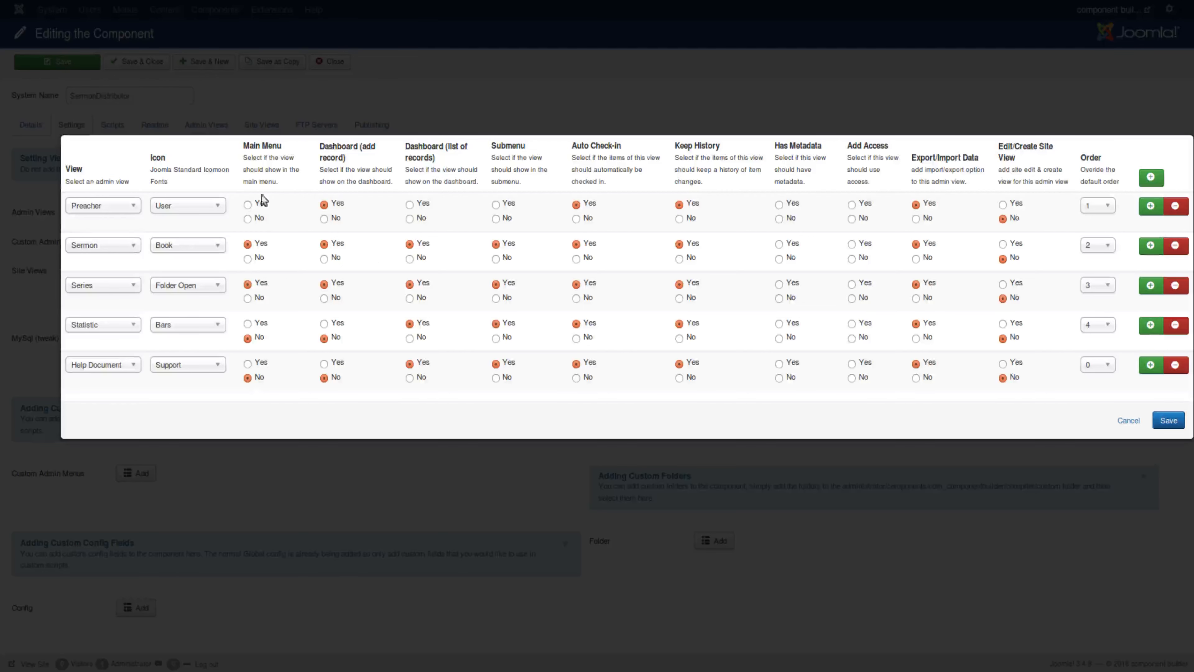
Remove the Preacher, Sermon, Series, Statistic and Help Document rows so only one blank admin view row is left.
{"action": "left_click", "coordinate": [1175, 206]}
{"action": "left_click", "coordinate": [1176, 208]}
{"action": "left_click", "coordinate": [1176, 208]}
{"action": "left_click", "coordinate": [1176, 208]}
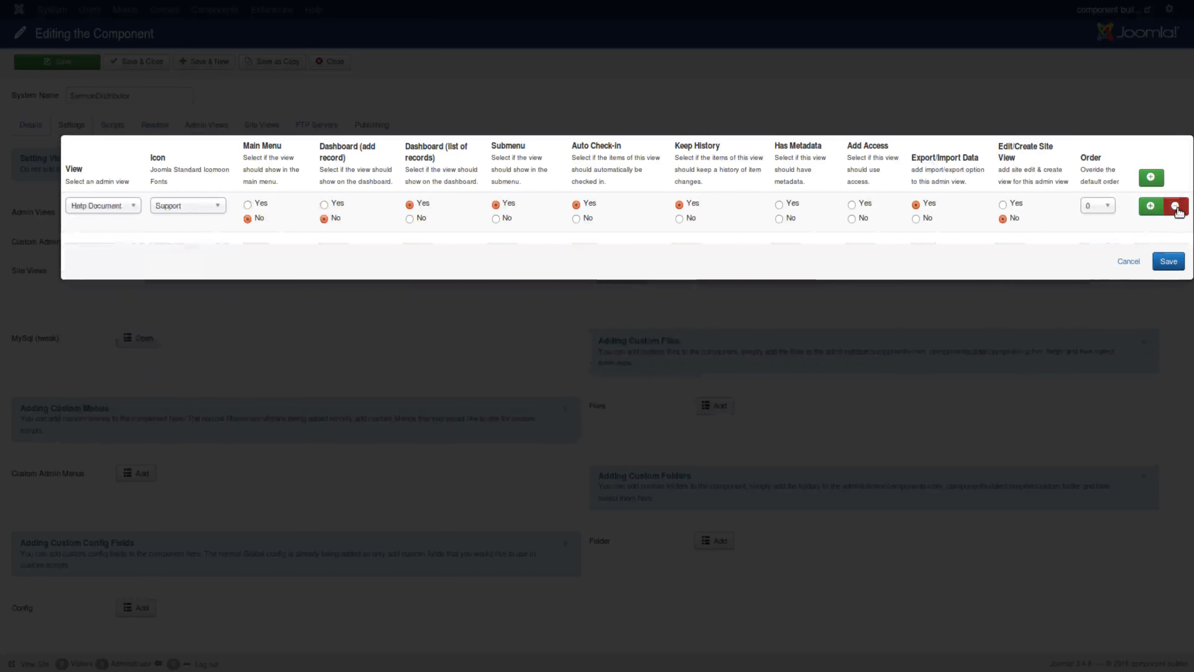
{"action": "left_click", "coordinate": [1176, 208]}
{"action": "left_click", "coordinate": [1175, 177]}
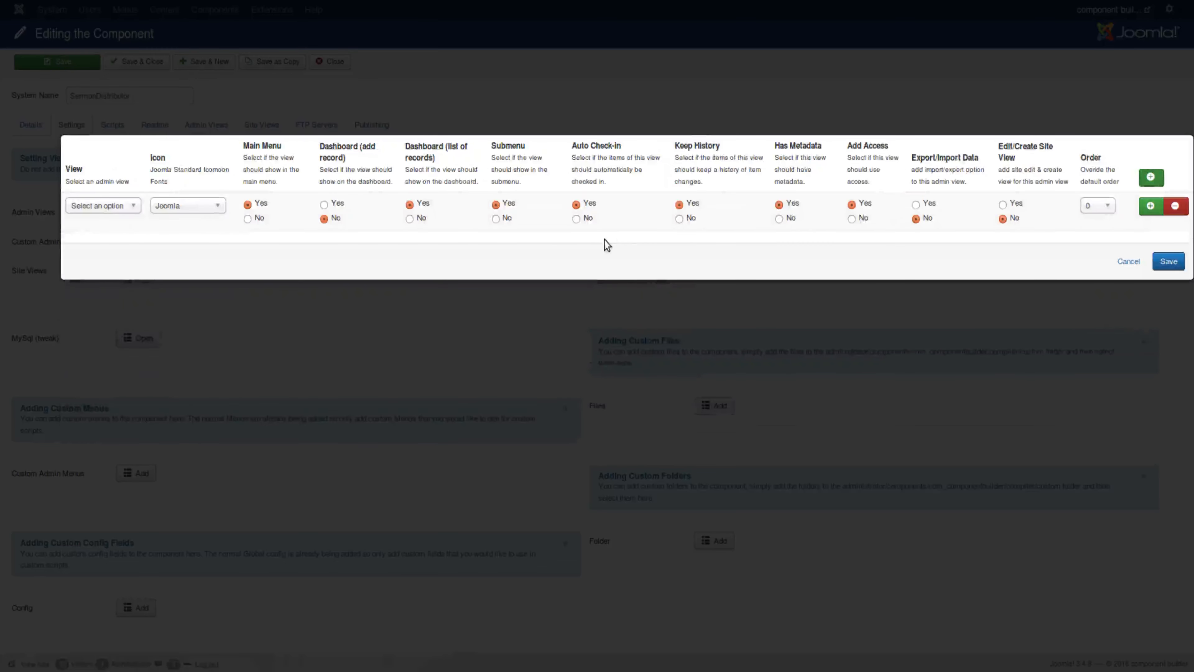
Choose Admin View as the view in the blank first row.
{"action": "left_click", "coordinate": [123, 205]}
{"action": "left_click_drag", "start_coordinate": [132, 260], "coordinate": [133, 262]}
{"action": "left_click", "coordinate": [108, 255]}
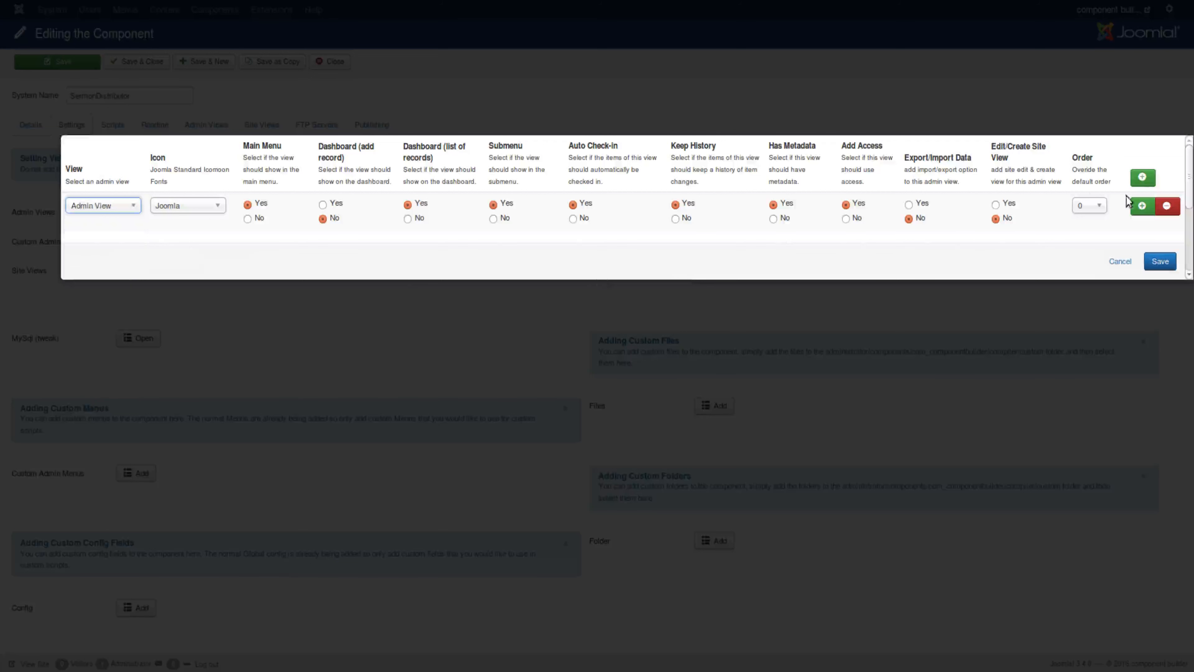
Add a second row to the admin views configuration and select Preacher as its view.
{"action": "left_click", "coordinate": [1135, 205]}
{"action": "left_click", "coordinate": [101, 245]}
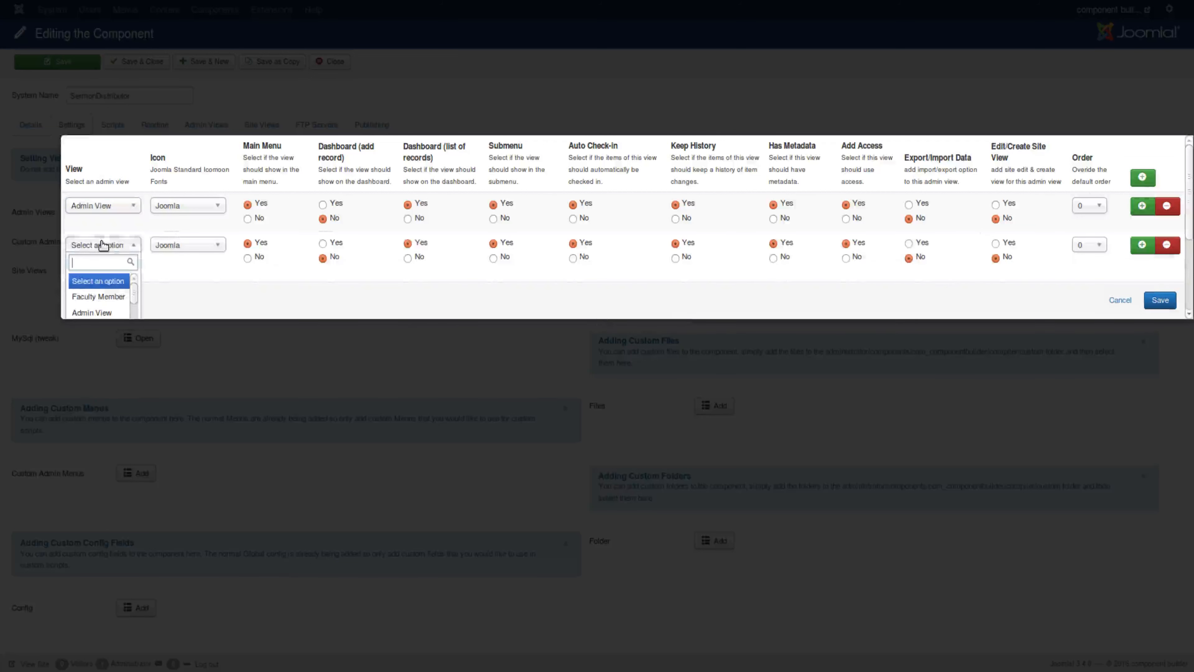
{"action": "scroll", "coordinate": [101, 294], "scroll_direction": "down", "scroll_amount": 5}
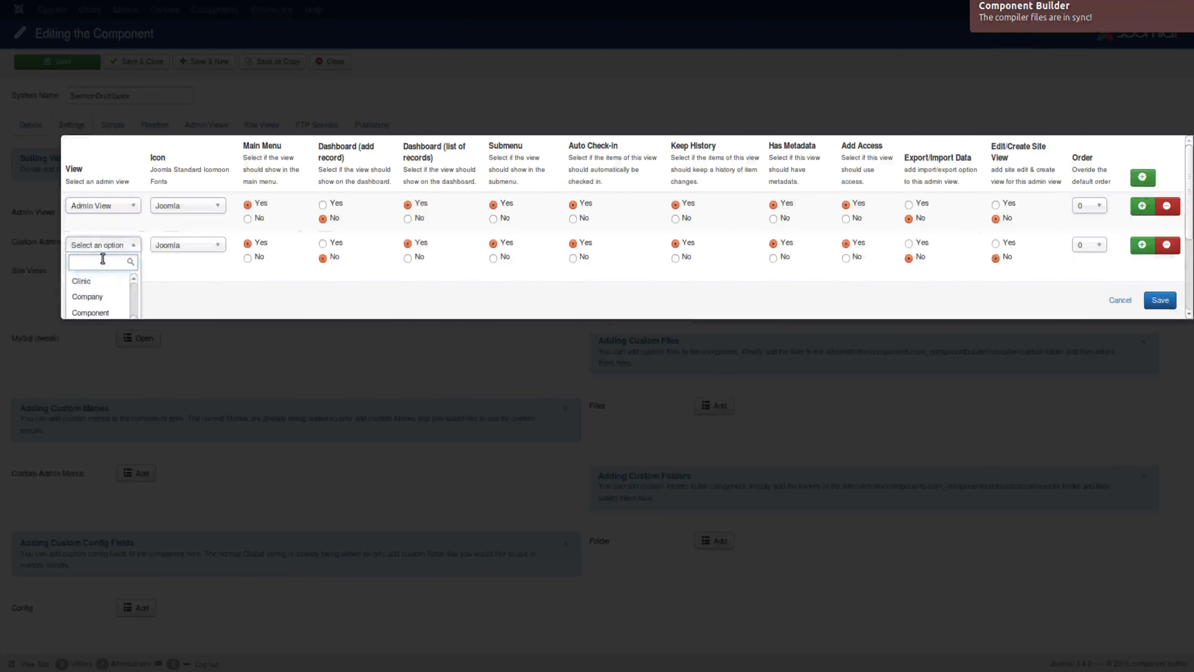
{"action": "scroll", "coordinate": [101, 282], "scroll_direction": "up", "scroll_amount": 1}
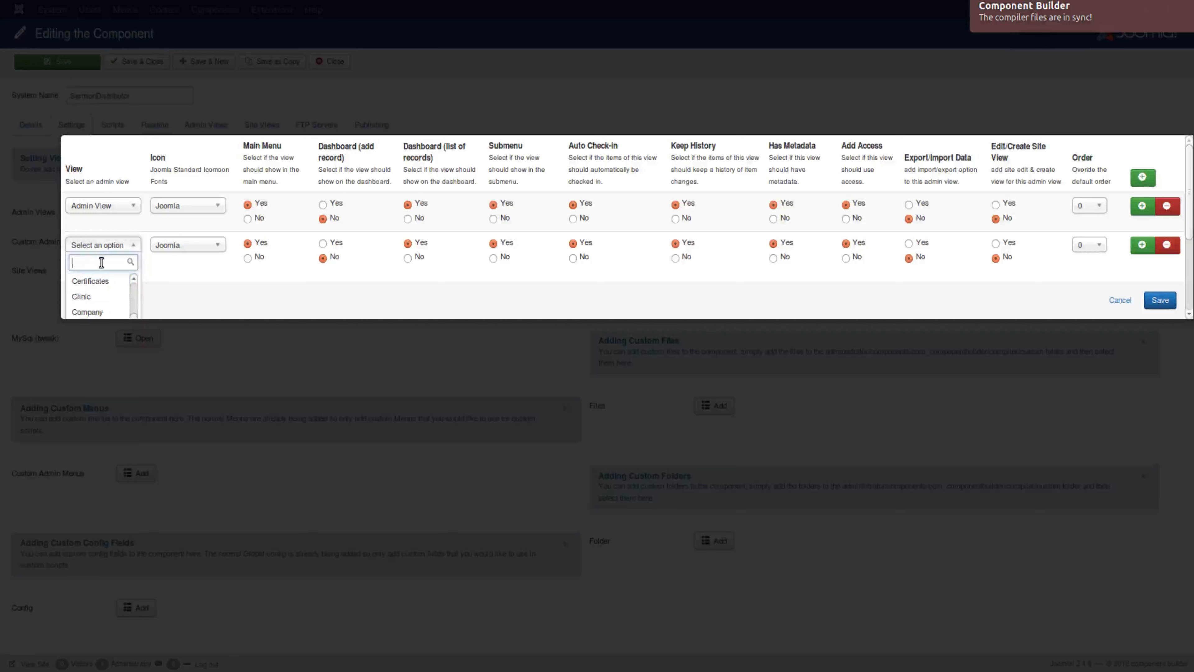
{"action": "type", "text": "preache"}
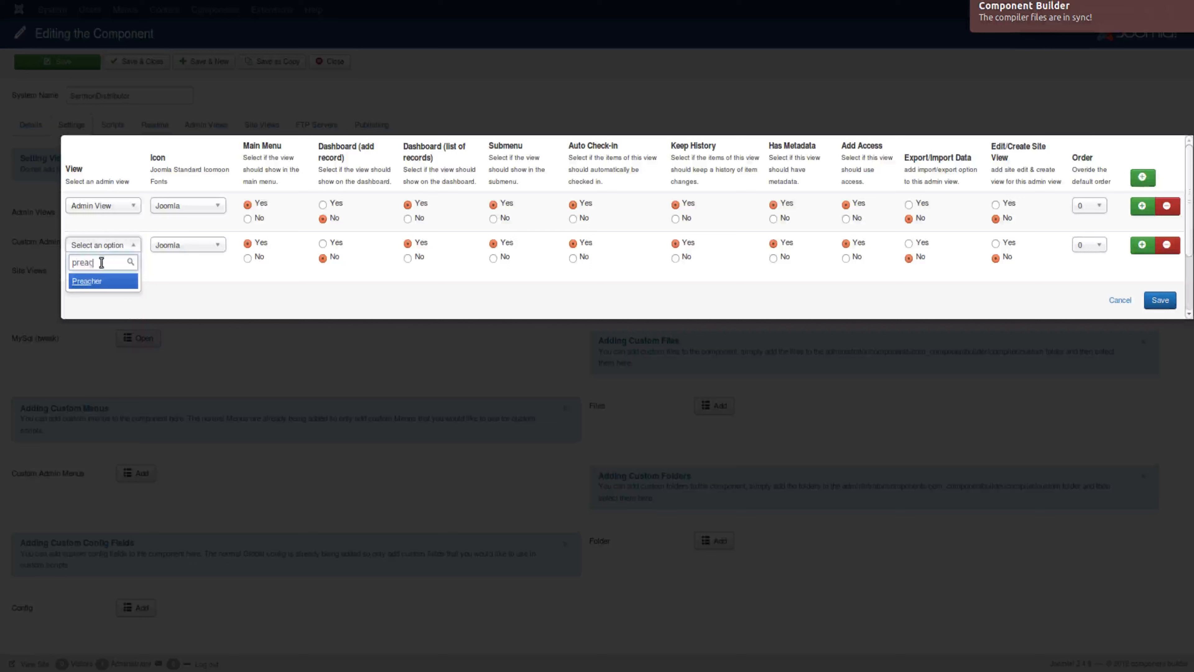
{"action": "left_click", "coordinate": [92, 281]}
Change the view in the first row to Sermon.
{"action": "left_click", "coordinate": [101, 207]}
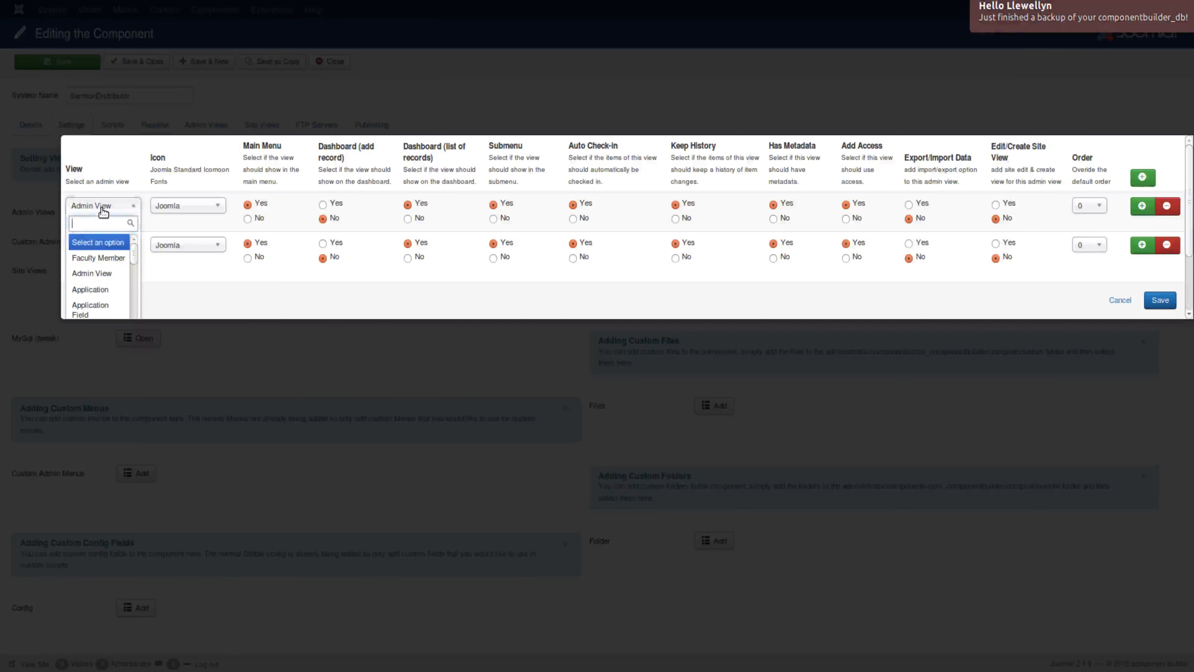
{"action": "type", "text": "sermo"}
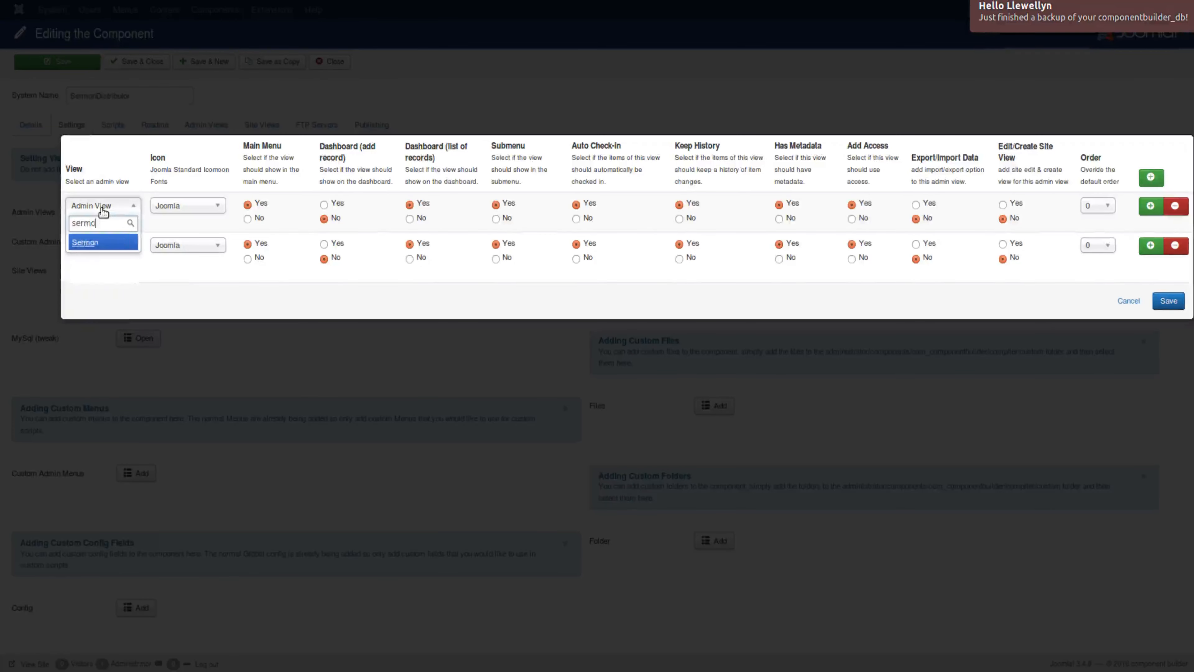
{"action": "type", "text": "n"}
{"action": "left_click", "coordinate": [98, 242]}
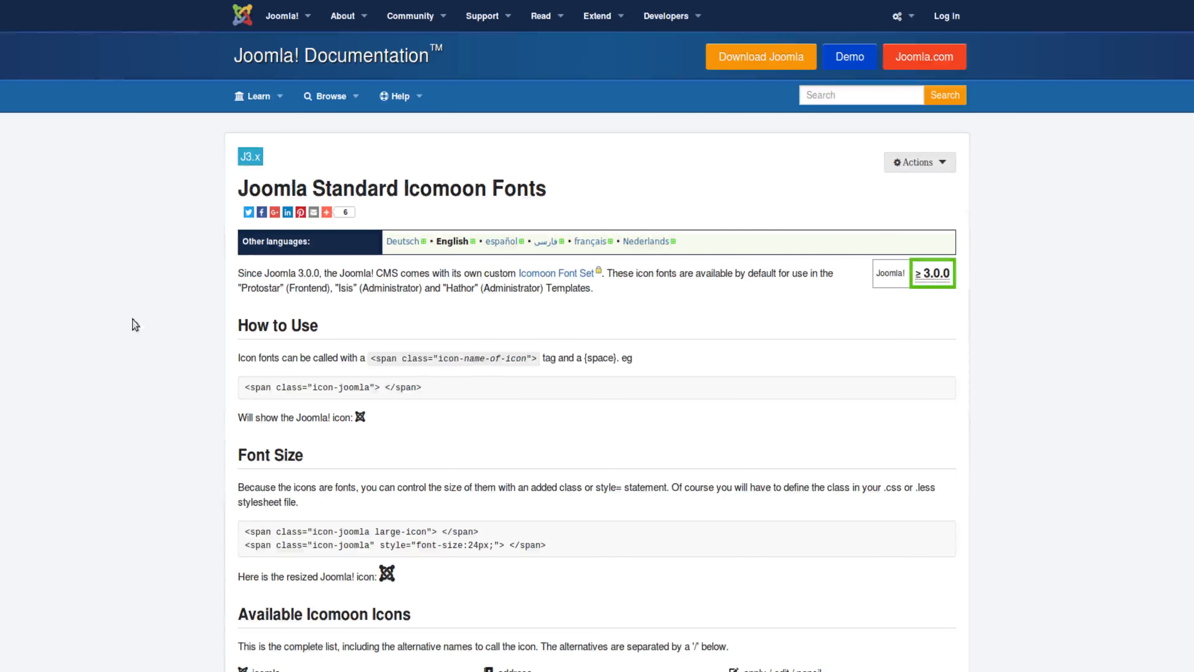
Consult the Joomla documentation's list of Icomoon icons, and set the icon of both the Sermon and Preacher rows to Address.
{"action": "scroll", "coordinate": [139, 327], "scroll_direction": "down", "scroll_amount": 6}
{"action": "scroll", "coordinate": [172, 370], "scroll_direction": "down", "scroll_amount": 20}
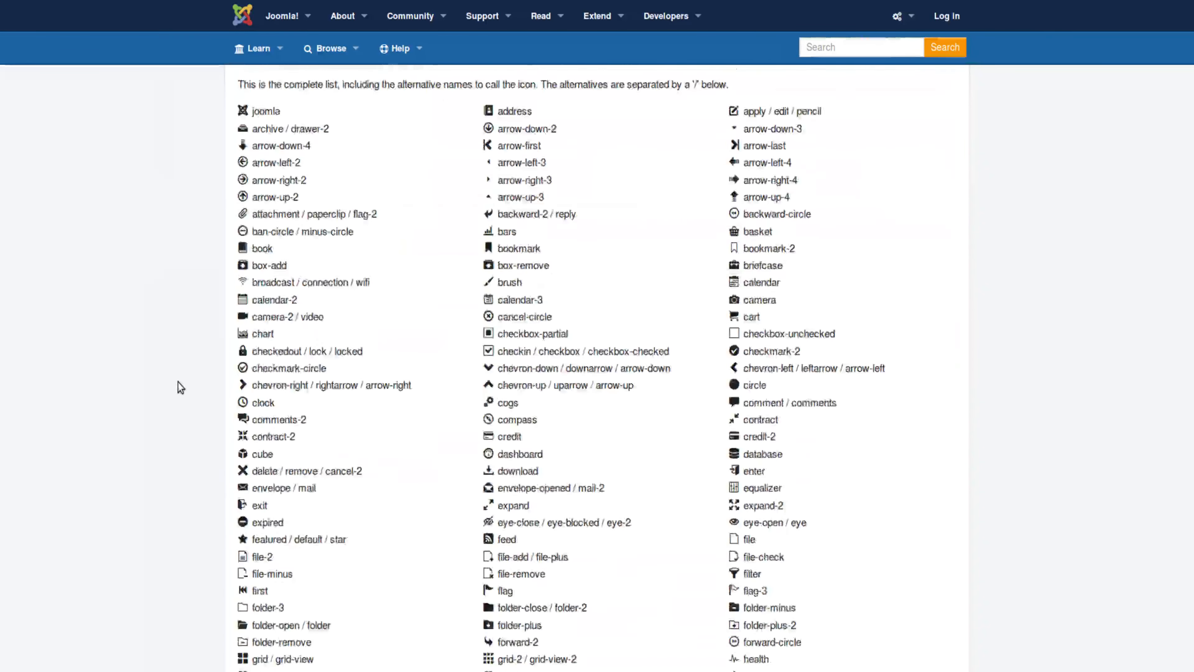
{"action": "scroll", "coordinate": [180, 387], "scroll_direction": "up", "scroll_amount": 9}
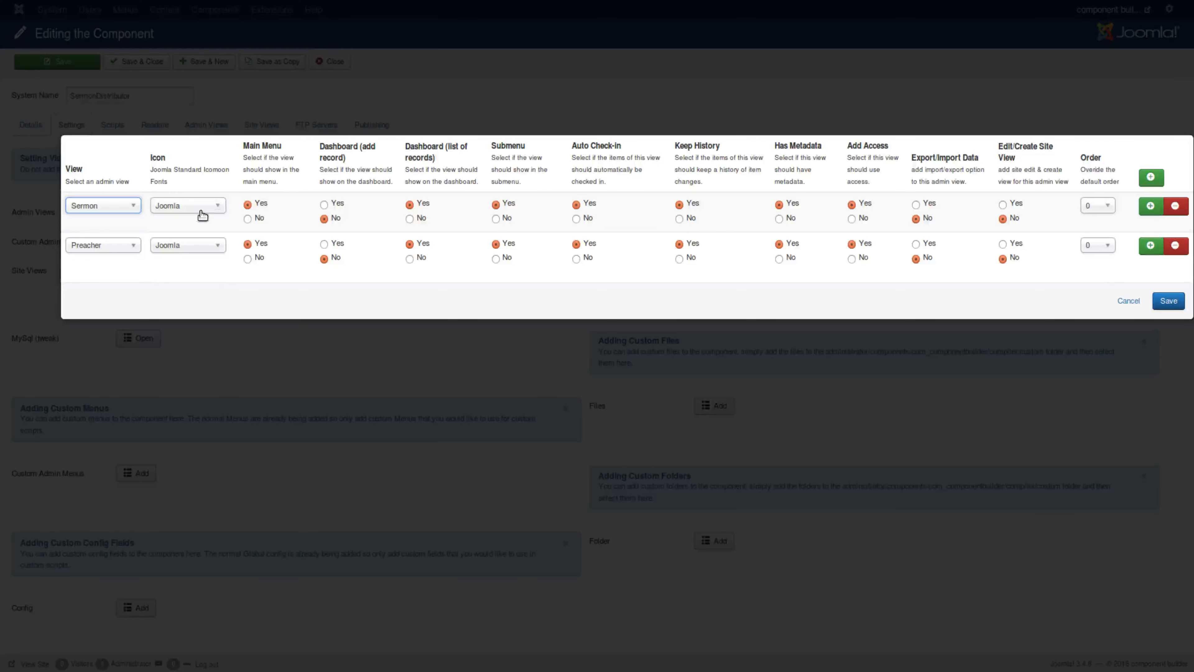
{"action": "left_click", "coordinate": [198, 207]}
{"action": "left_click", "coordinate": [185, 258]}
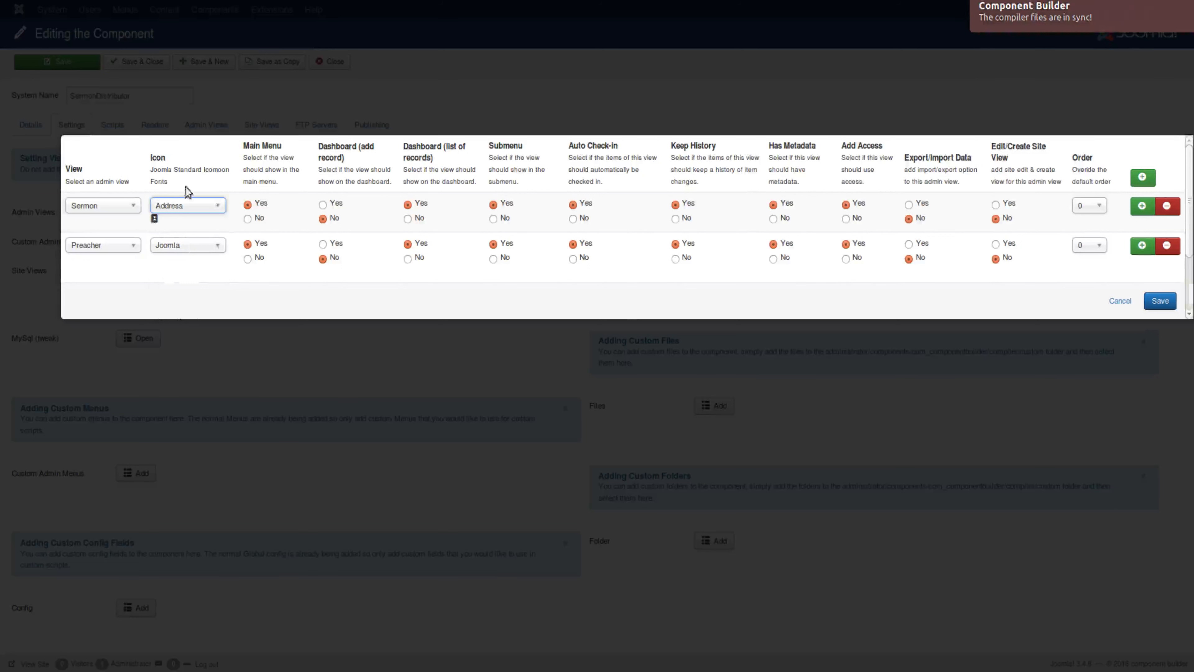
{"action": "left_click", "coordinate": [201, 253]}
{"action": "left_click", "coordinate": [164, 302]}
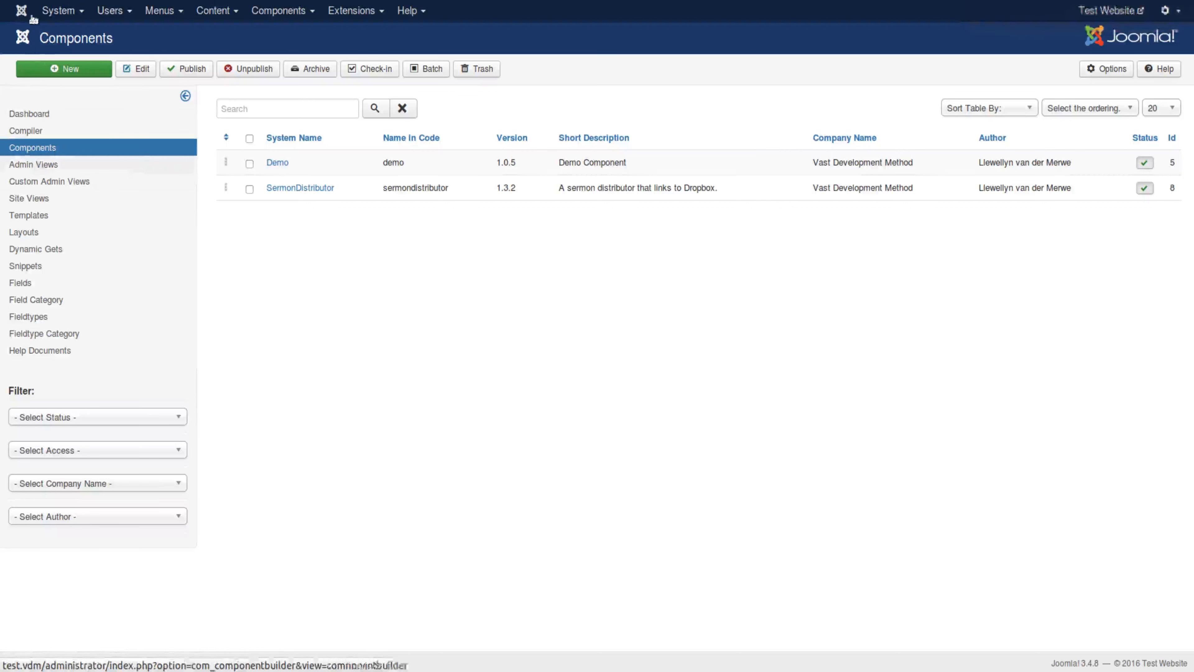
On the test website, browse the Component Builder's Admin Views, Site Views and Layouts lists and its main menu entry, ending on the dashboard.
{"action": "left_click", "coordinate": [39, 164]}
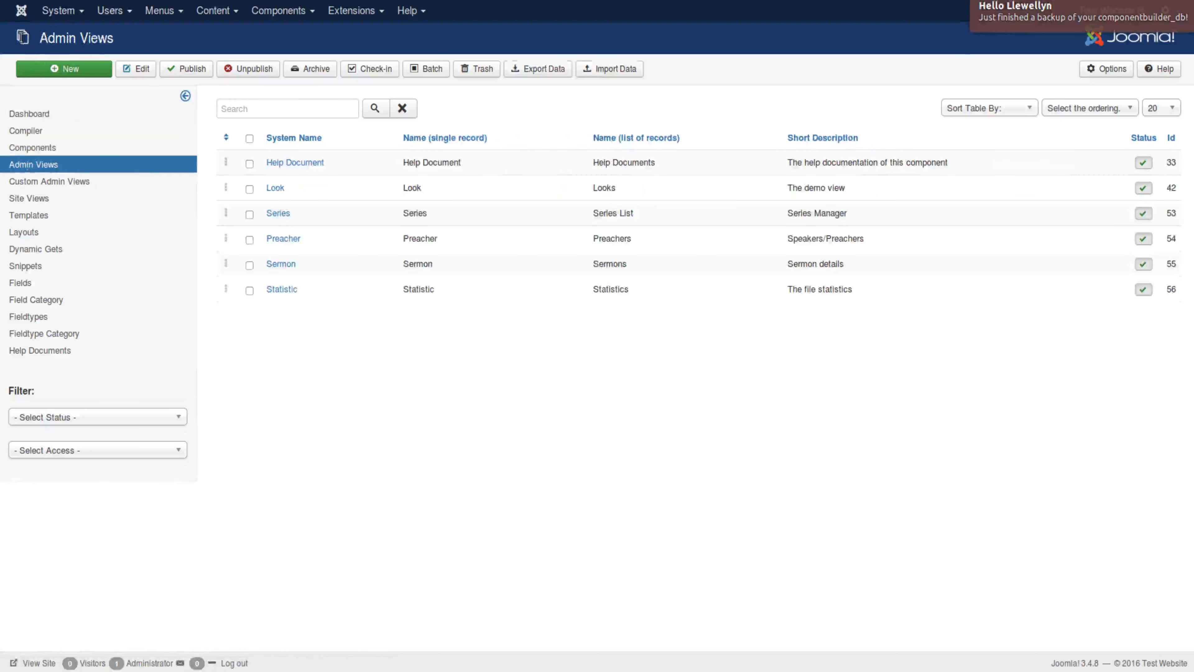
{"action": "left_click", "coordinate": [52, 197]}
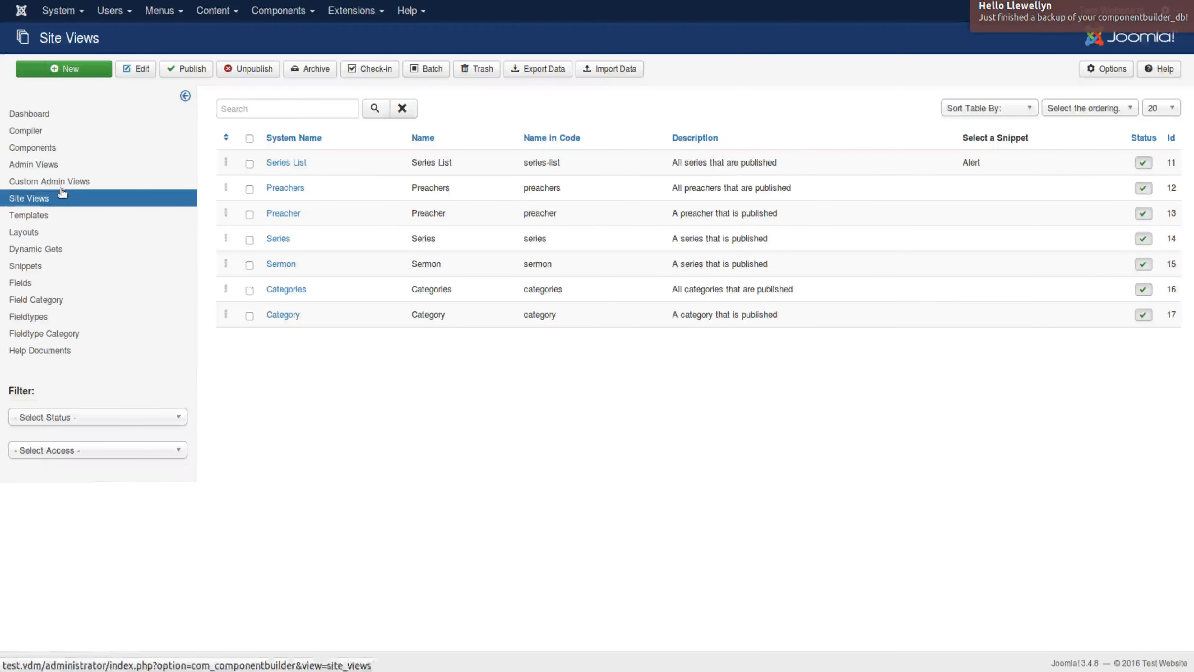
{"action": "left_click", "coordinate": [42, 233]}
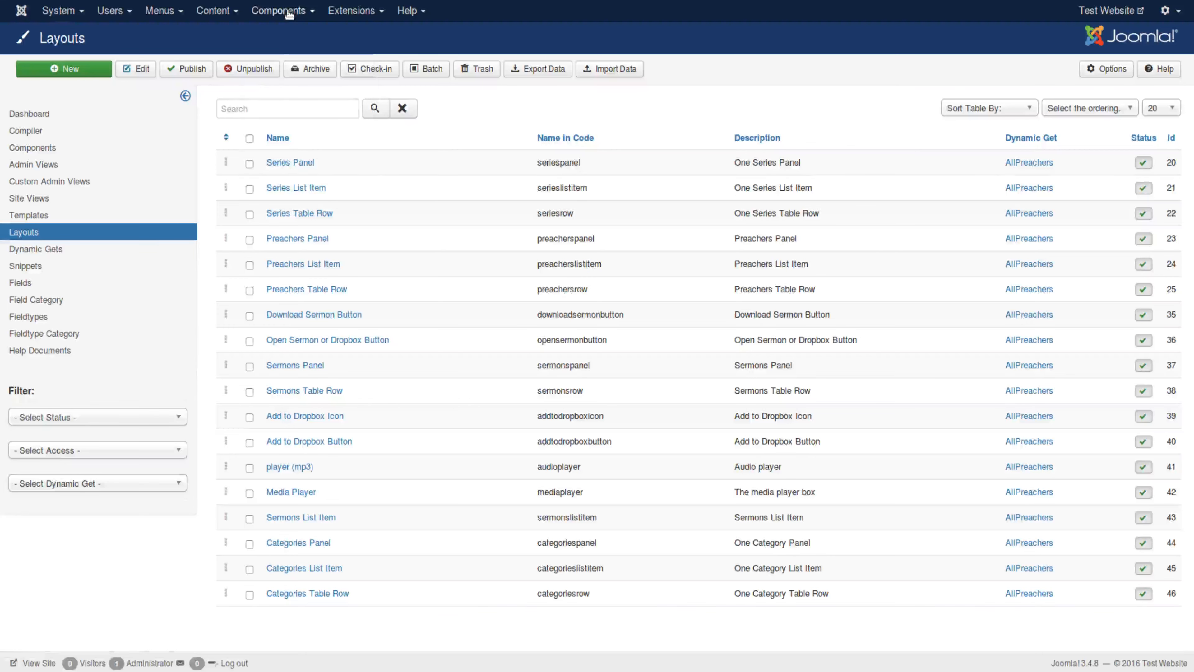
{"action": "left_click", "coordinate": [288, 10]}
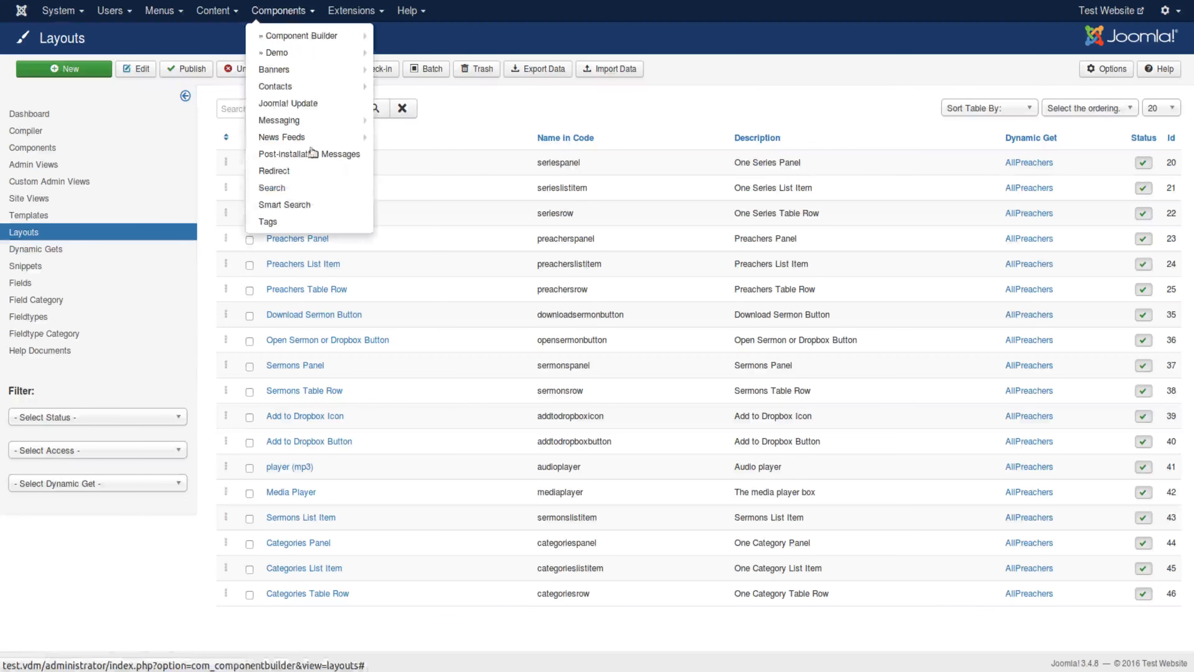
{"action": "mouse_move", "coordinate": [316, 37]}
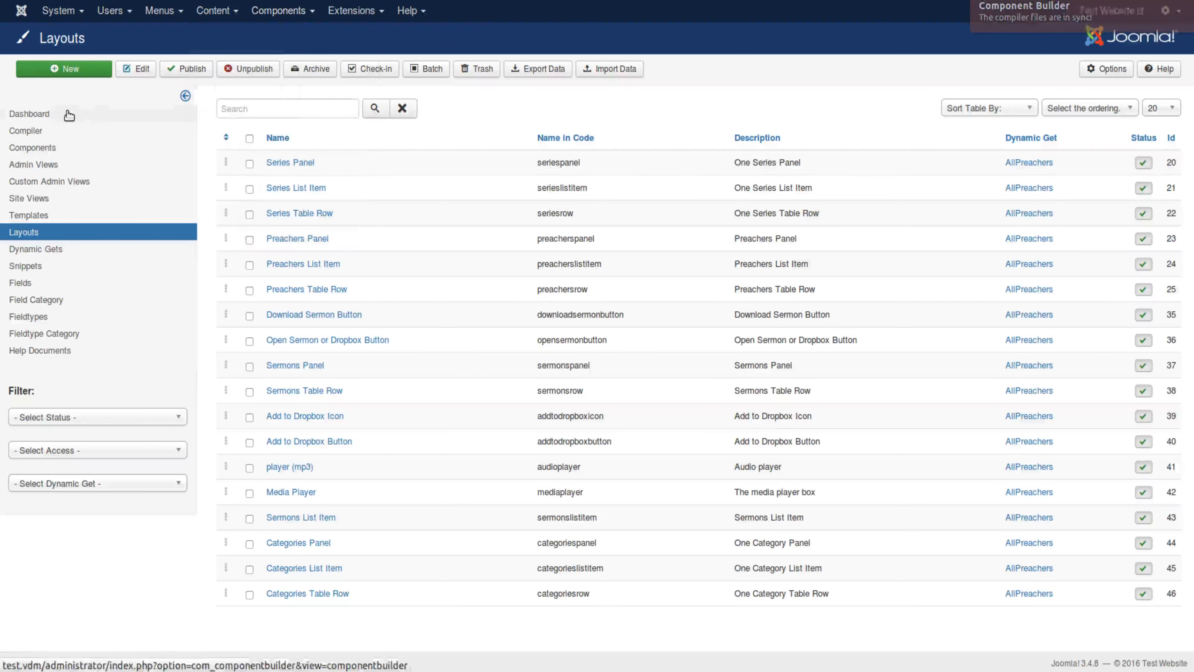
{"action": "left_click", "coordinate": [69, 115]}
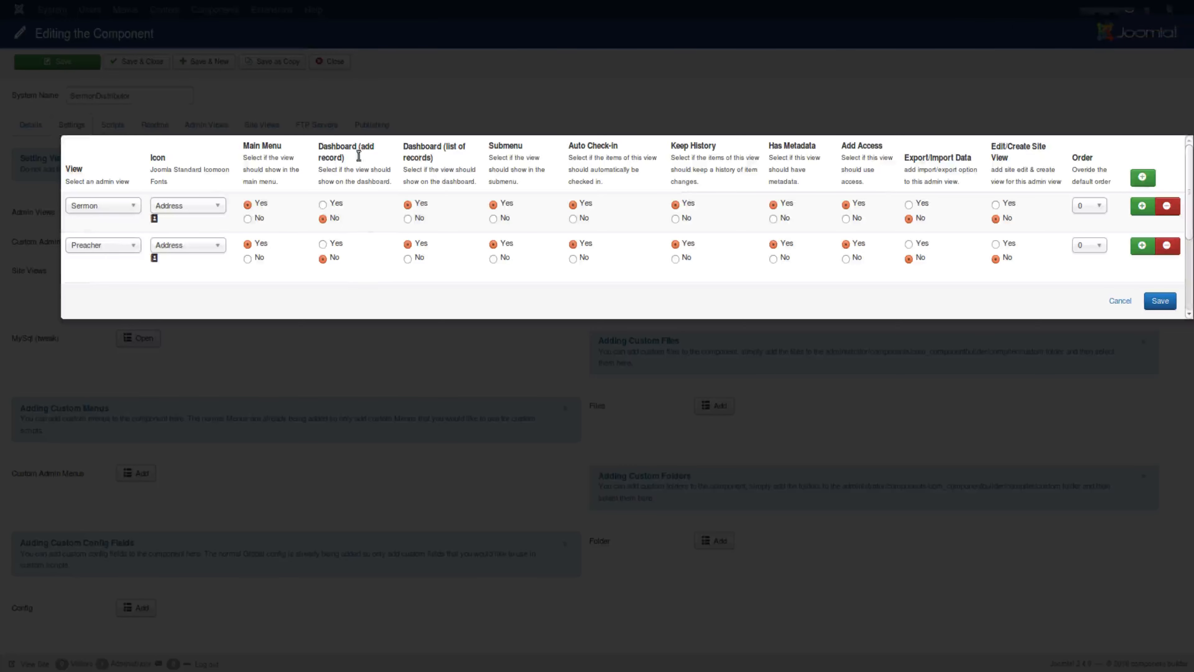
Enable Dashboard (add record) for the Sermon and Preacher views, and leave Sermon's Dashboard (list of records) set to Yes.
{"action": "left_click", "coordinate": [322, 204]}
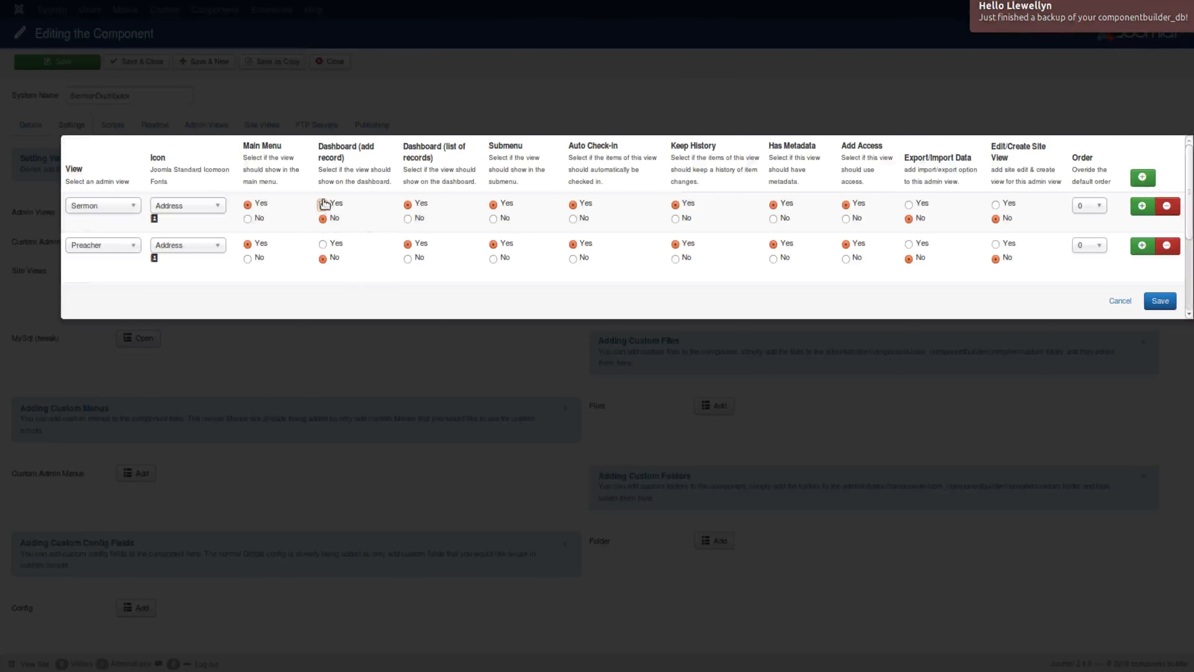
{"action": "left_click", "coordinate": [322, 243]}
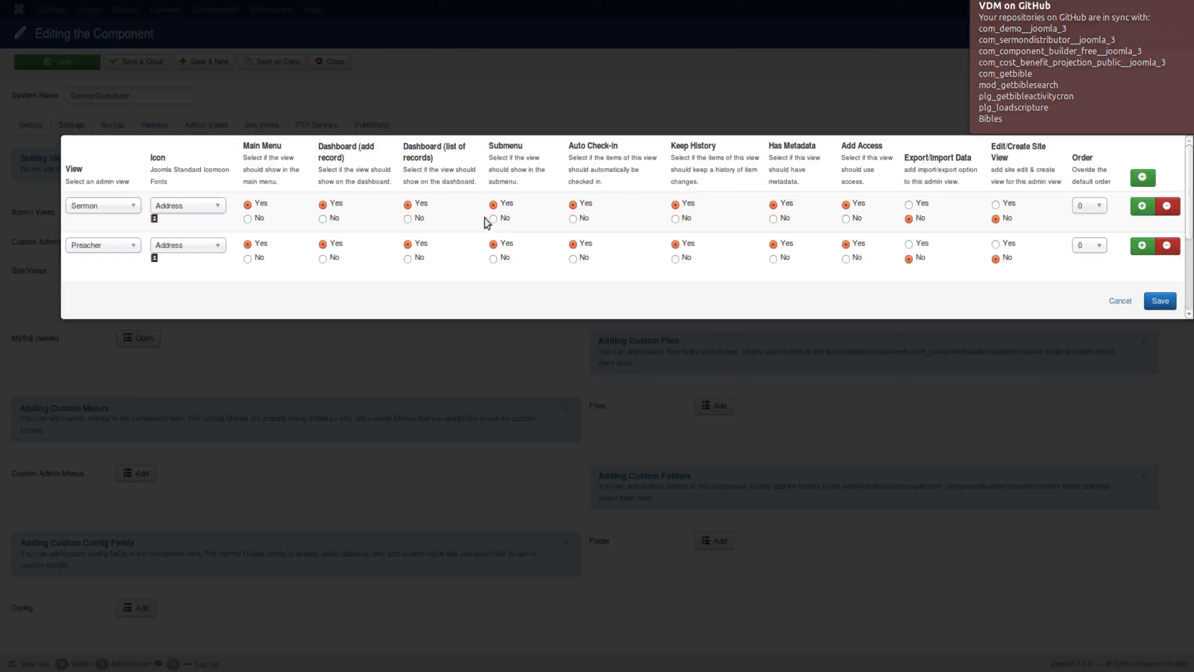
{"action": "left_click", "coordinate": [407, 219]}
{"action": "left_click", "coordinate": [408, 204]}
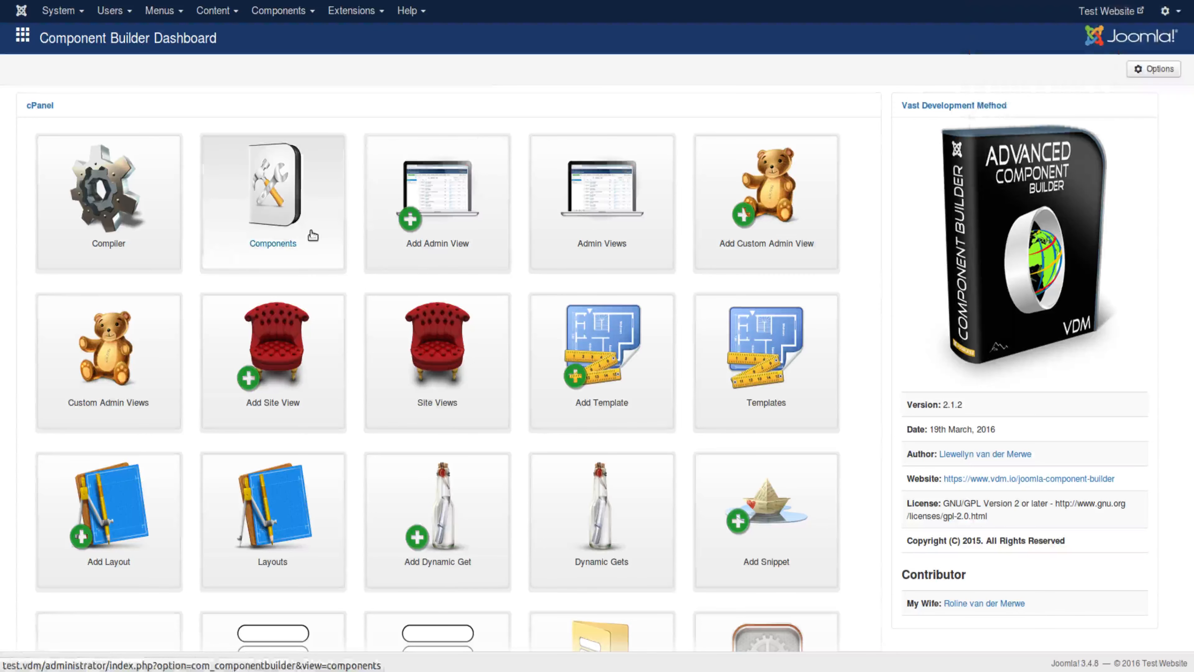
Show the submenu sidebar in the test website's Components list, and toggle the Submenu option of the Sermon view.
{"action": "left_click", "coordinate": [311, 233]}
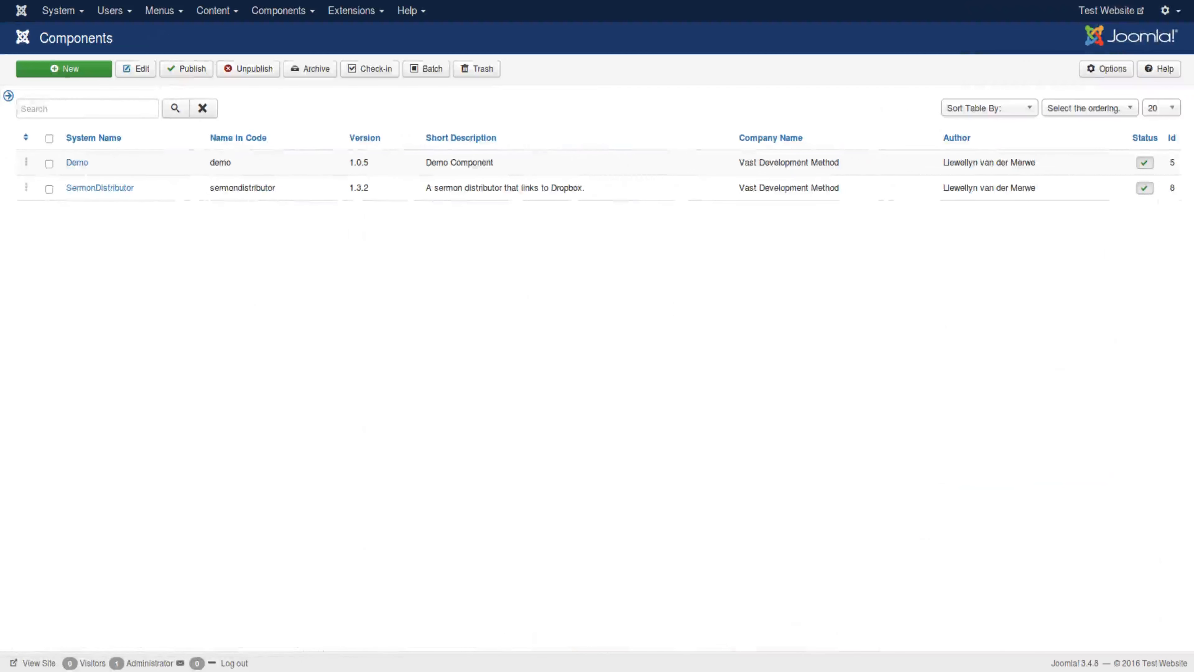
{"action": "left_click", "coordinate": [8, 96]}
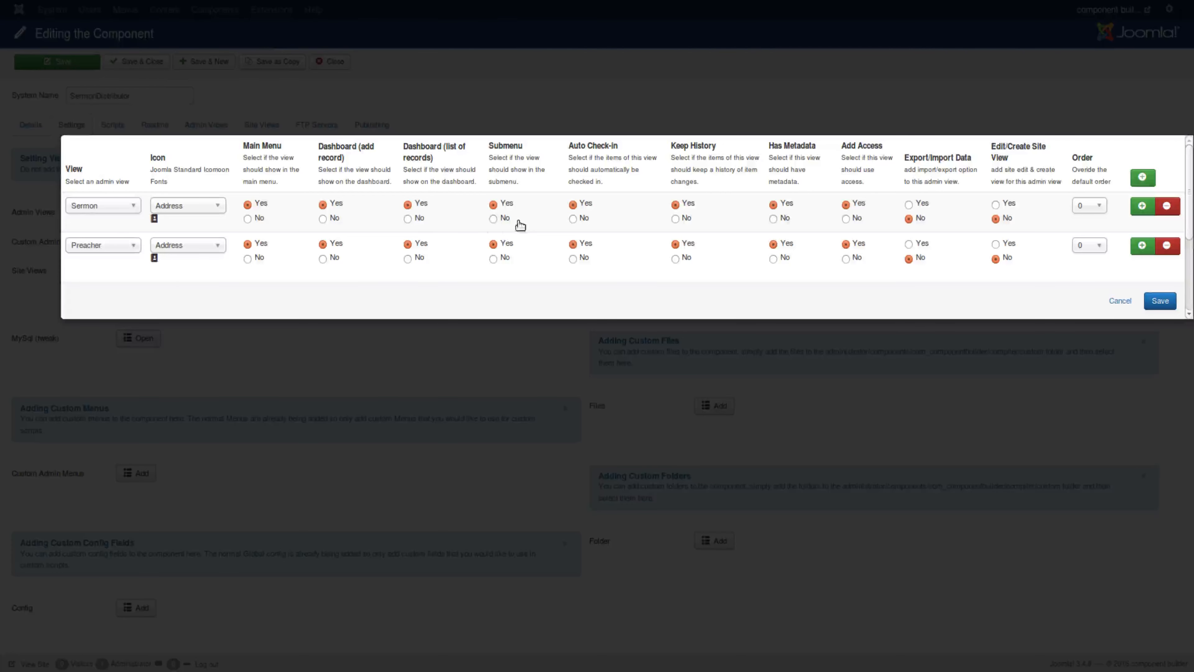
{"action": "left_click", "coordinate": [493, 204]}
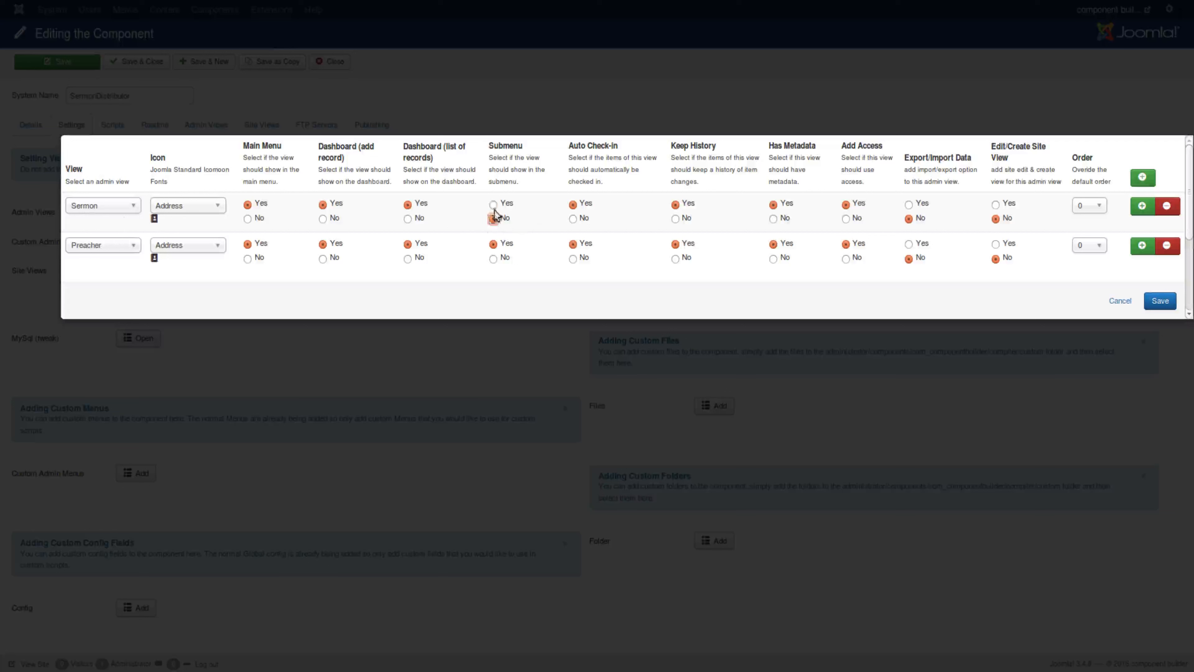